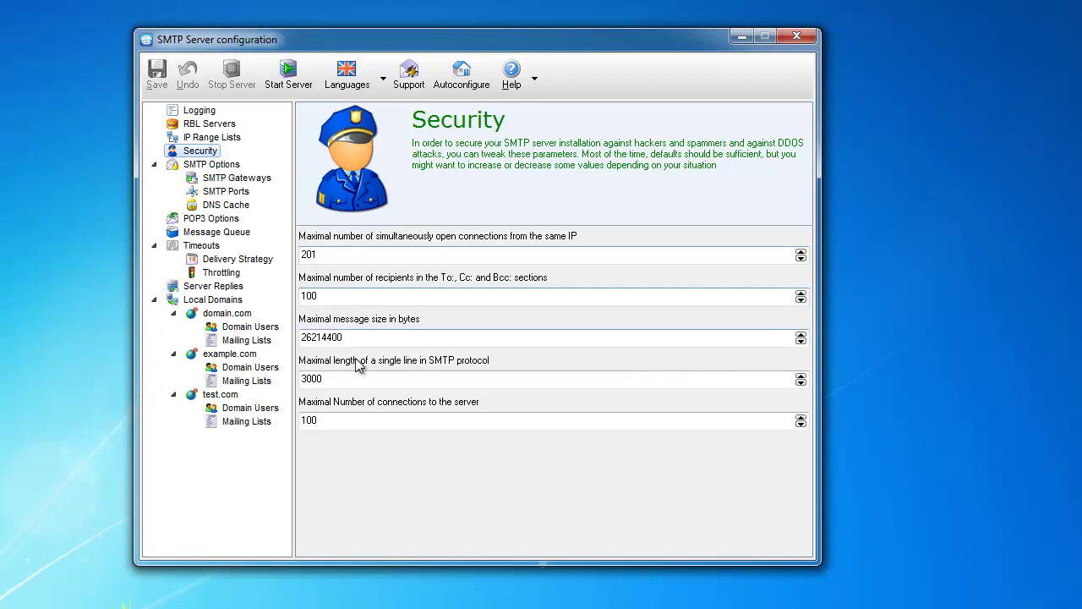
Step: Select the per-IP connection limit value 201 and type 20 over it
left_click(326, 255)
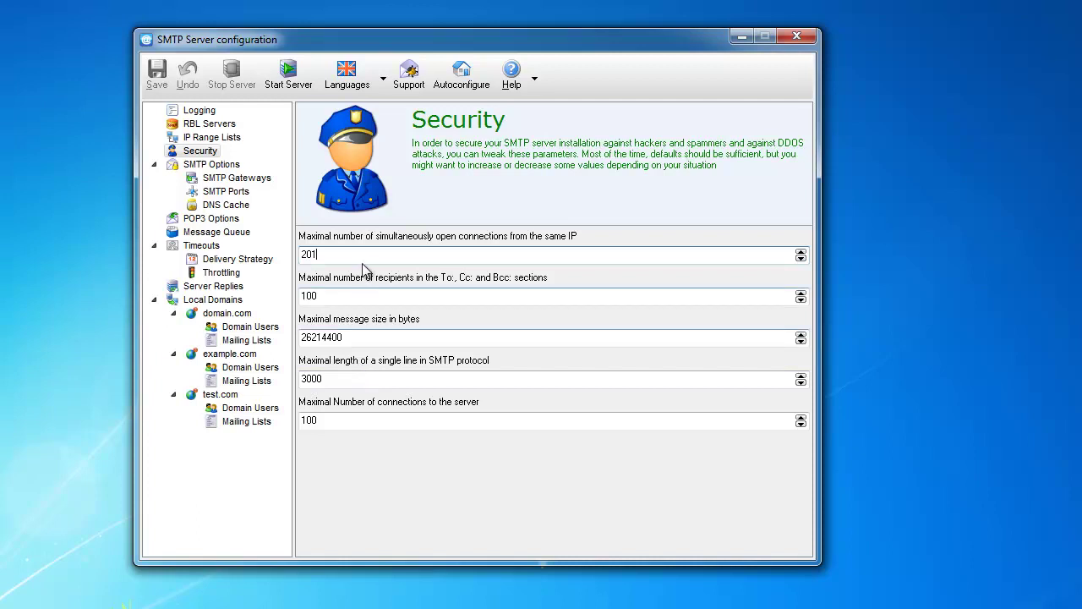
mouse_move(364, 259)
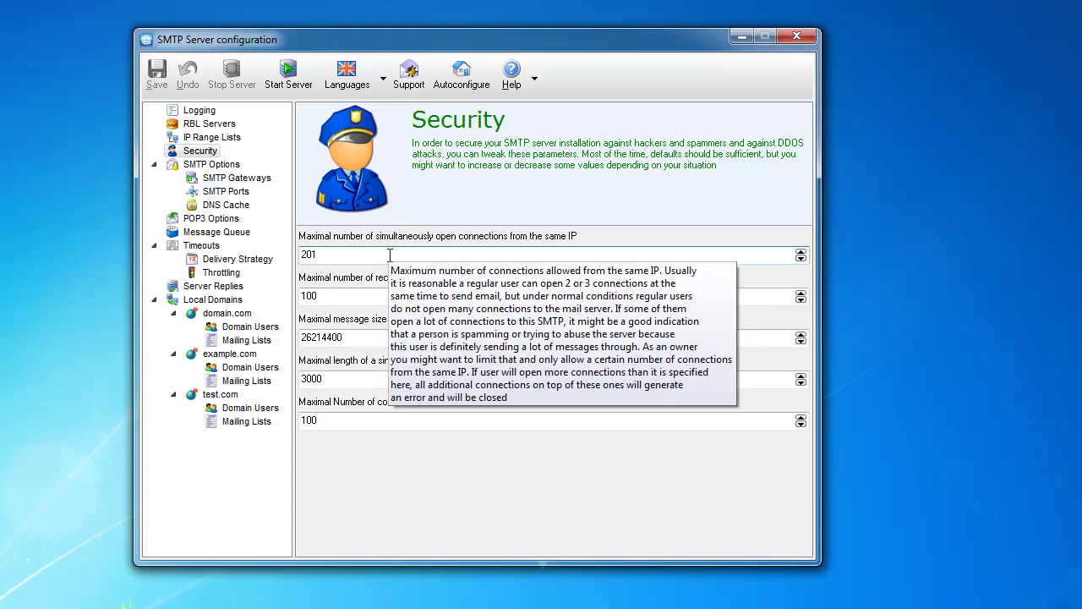
double_click(323, 255)
left_click(322, 255)
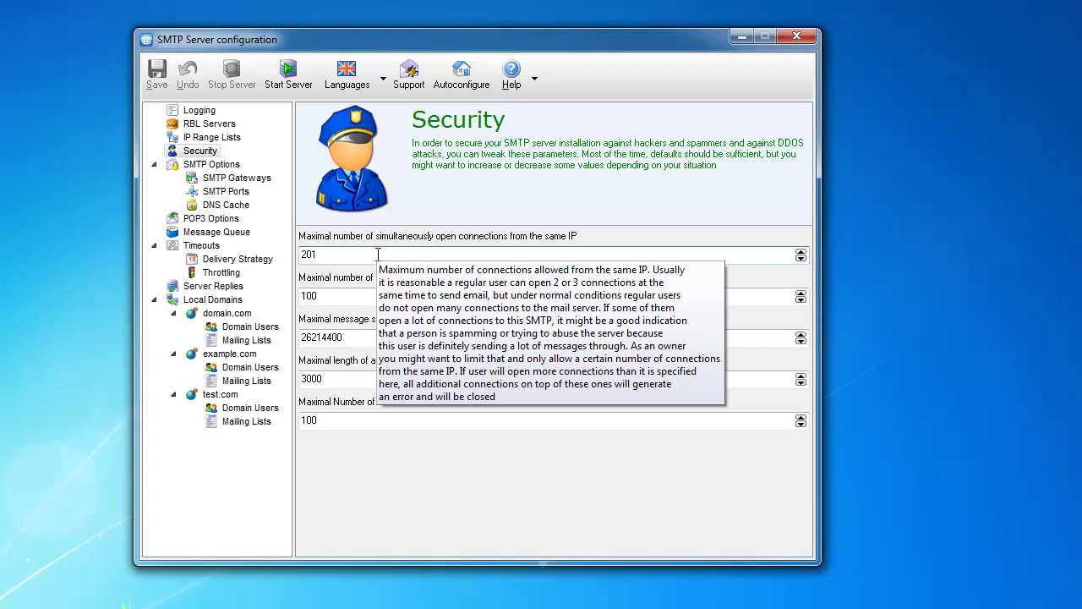
double_click(341, 255)
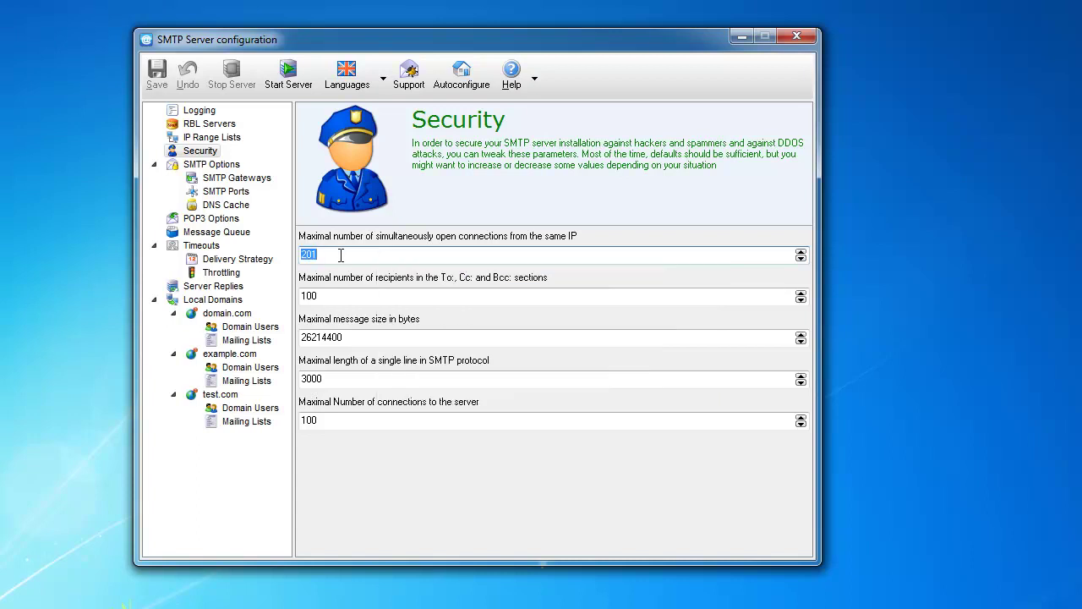
type("20")
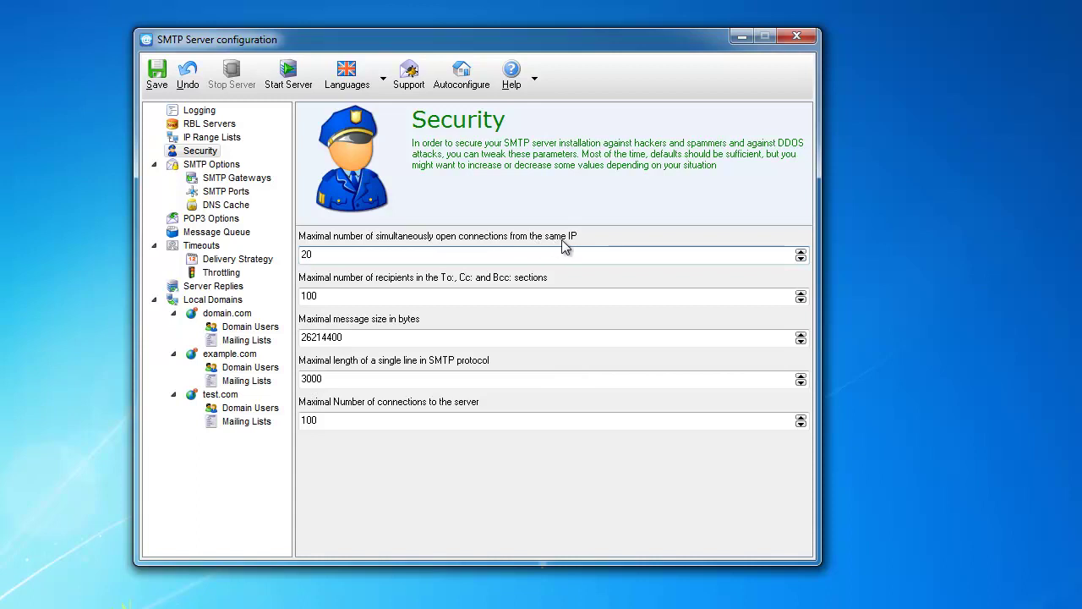
Step: Fine-tune the per-IP connection limit with the spin arrows until it reads 50
mouse_move(546, 252)
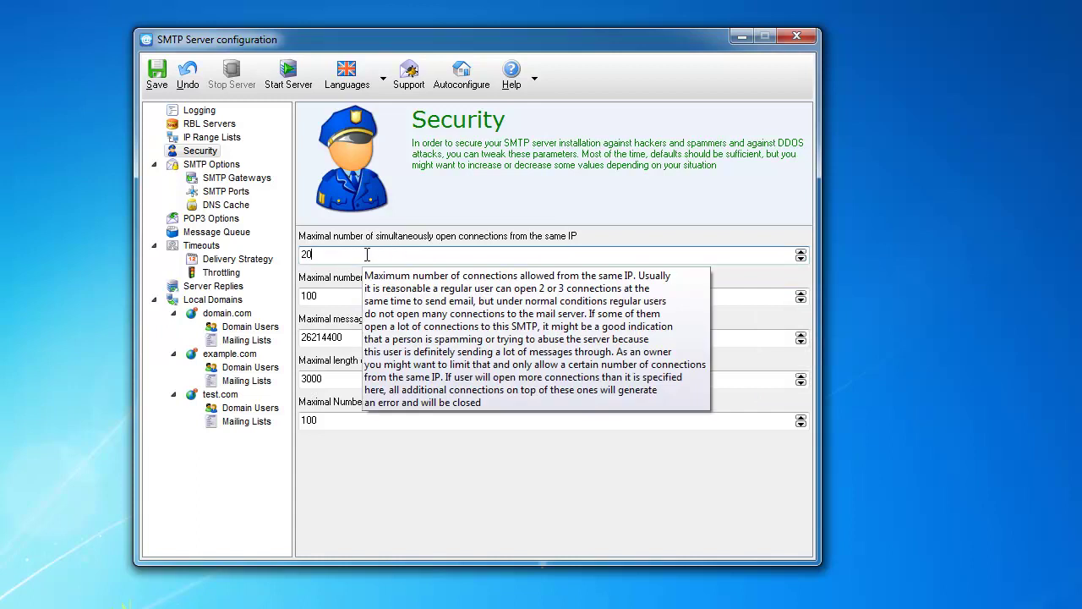
left_click_drag(330, 257, 303, 257)
left_click(334, 253)
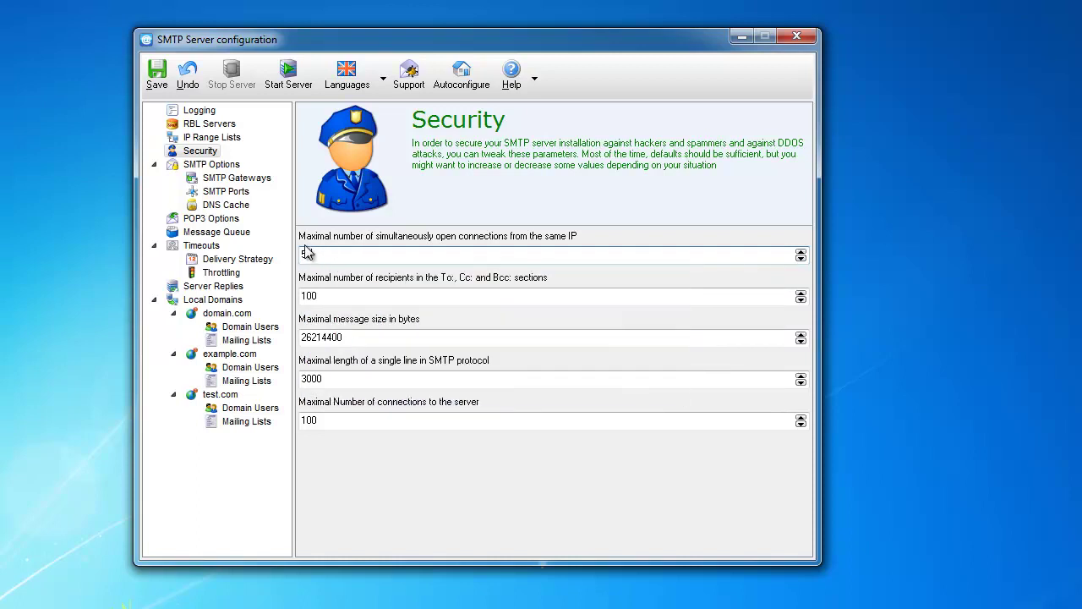
left_click(800, 251)
left_click(800, 251)
left_click(800, 258)
left_click(800, 258)
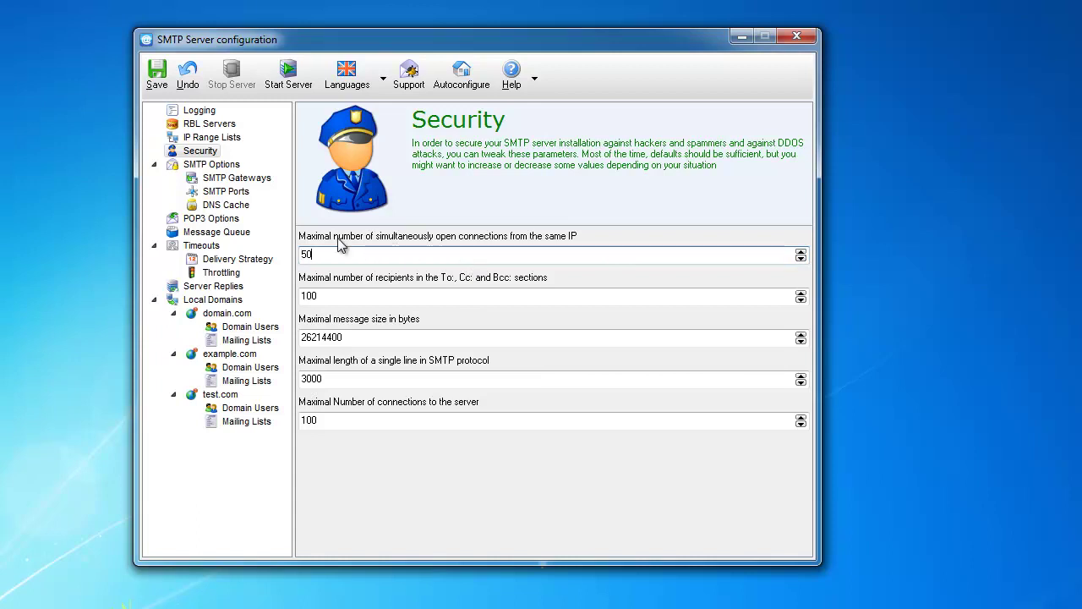
mouse_move(439, 255)
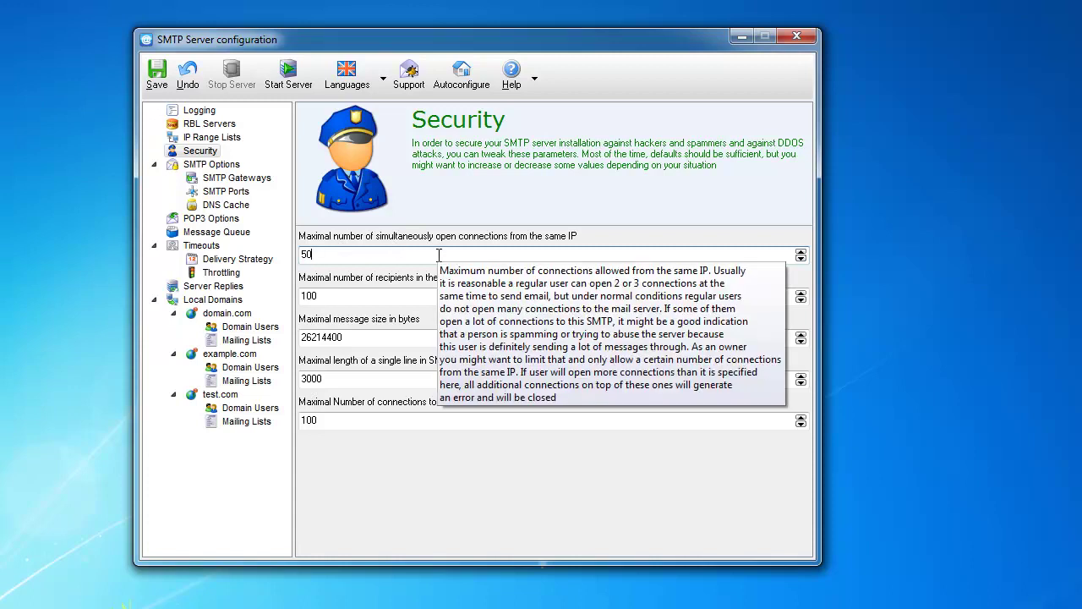
left_click(369, 297)
mouse_move(370, 298)
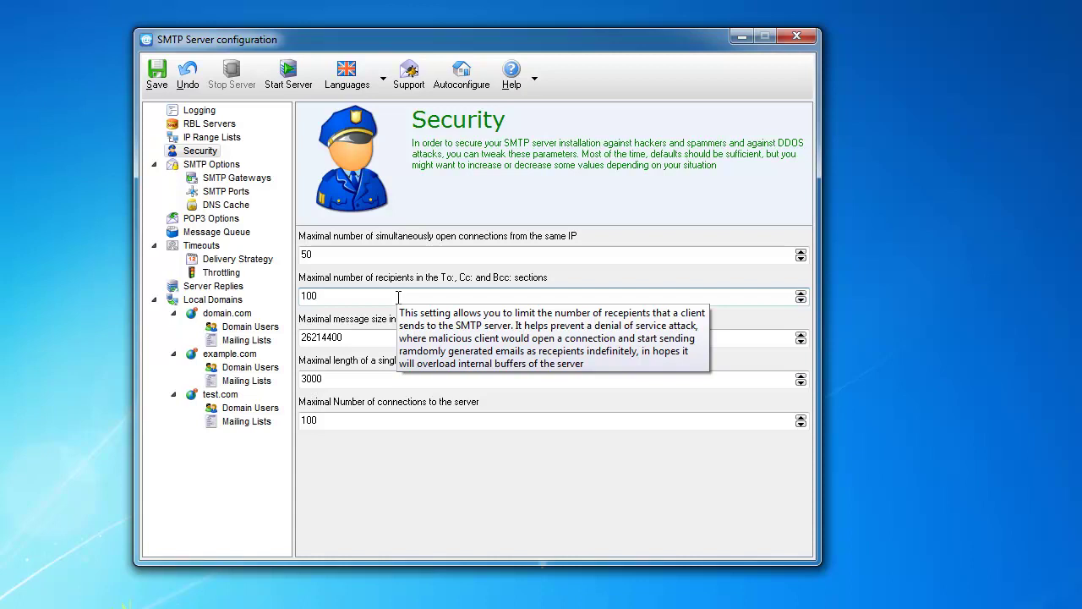
left_click(471, 297)
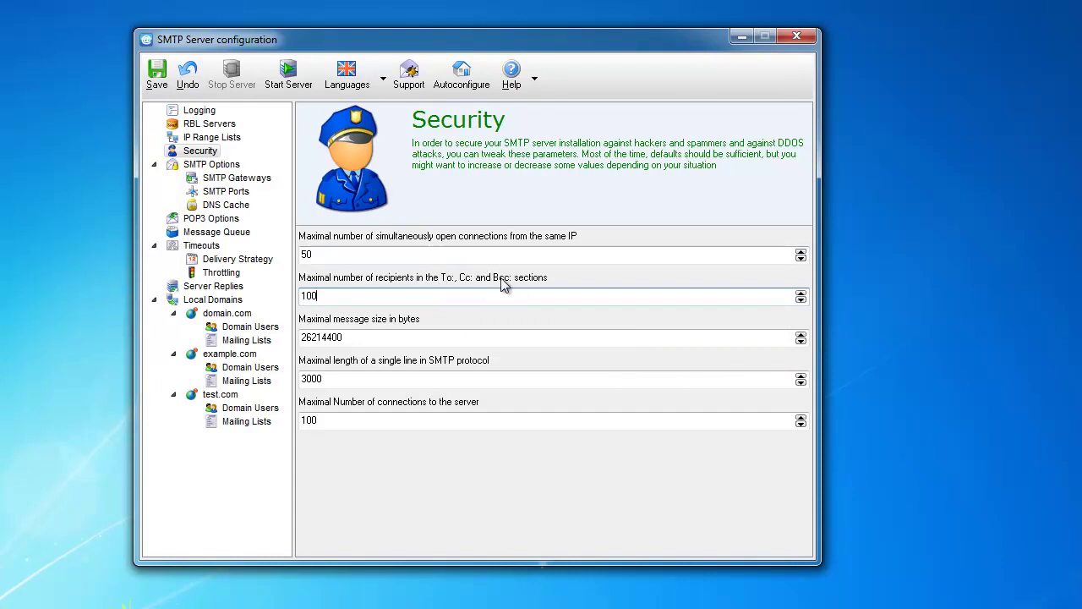
mouse_move(420, 314)
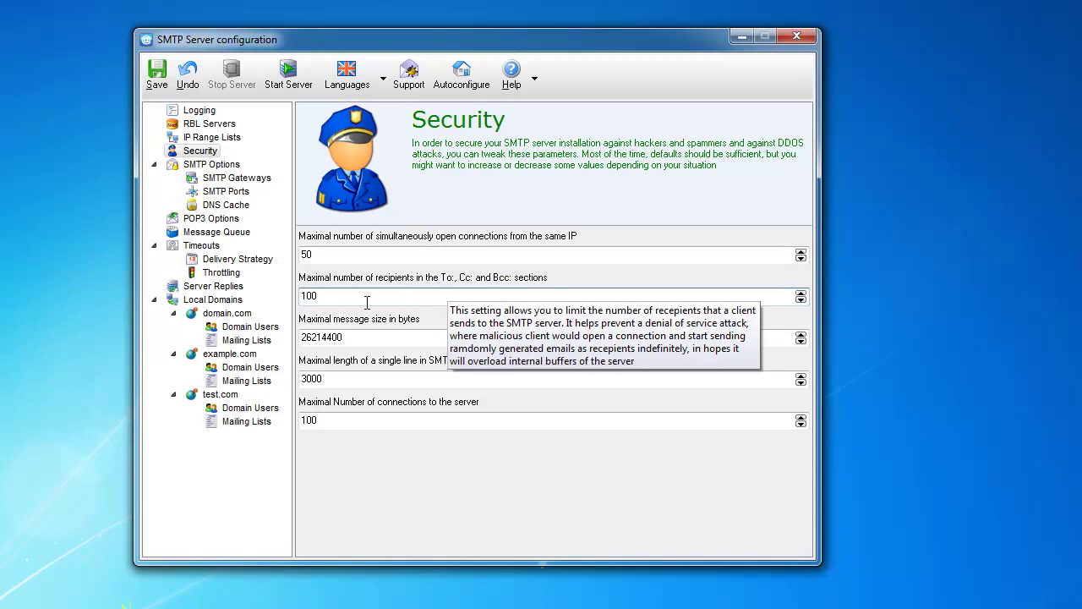
double_click(302, 298)
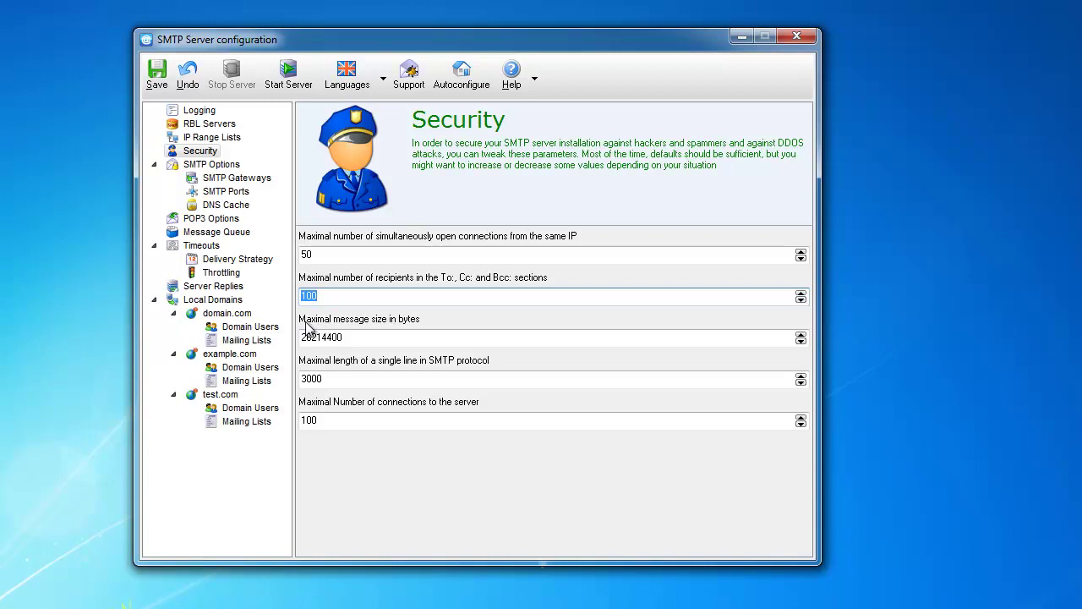
left_click(387, 336)
mouse_move(387, 336)
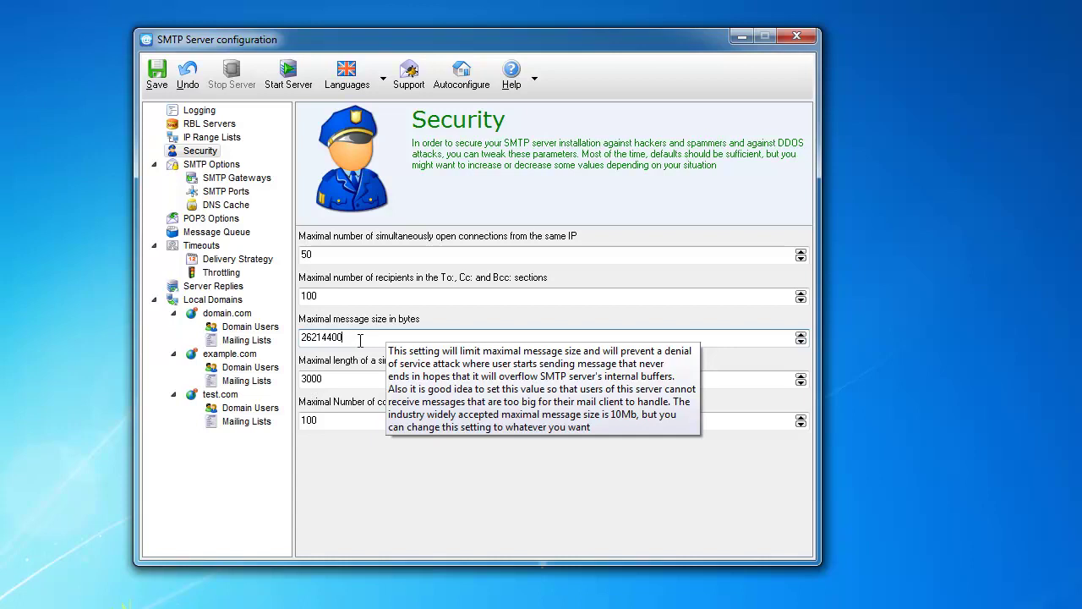
double_click(360, 339)
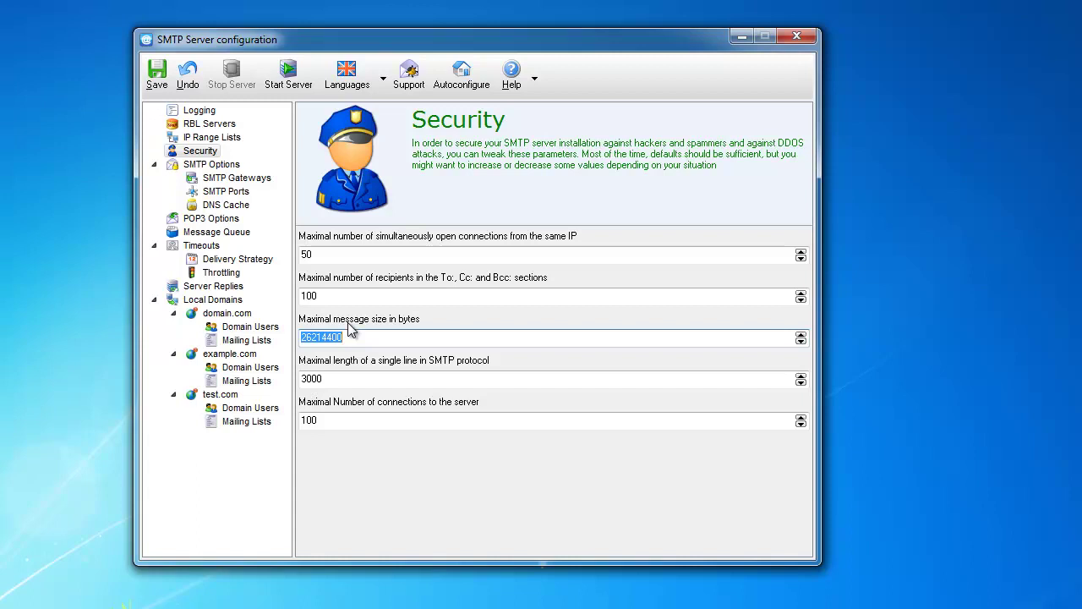
mouse_move(364, 337)
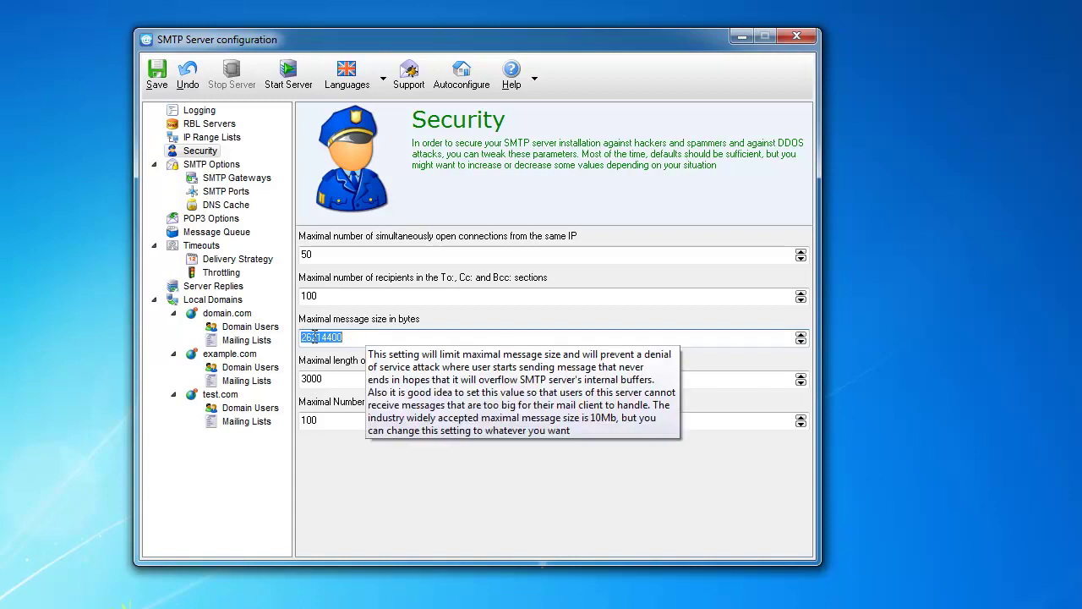
left_click(359, 337)
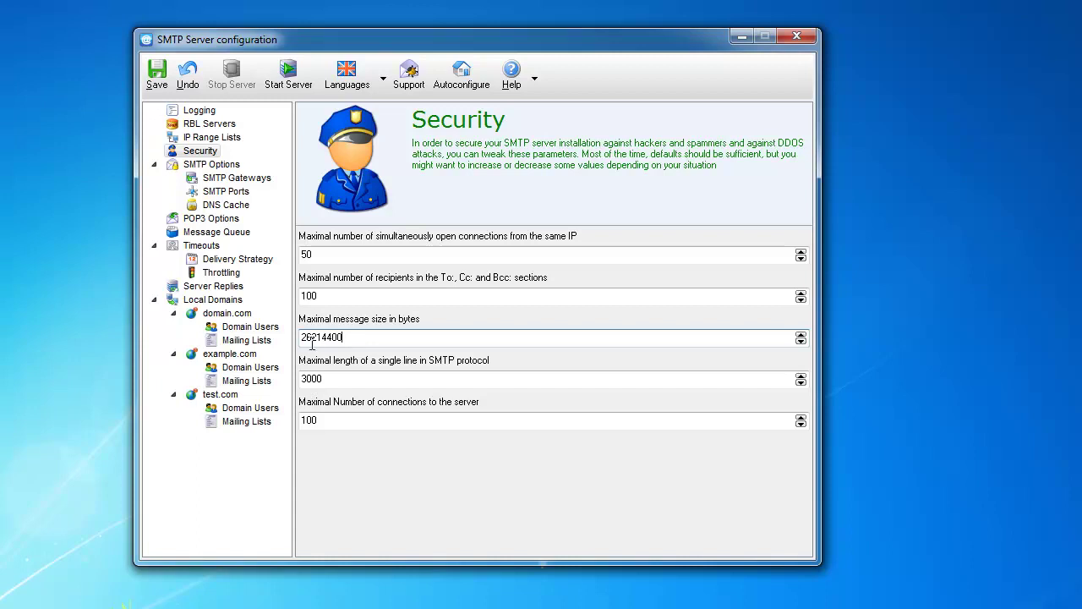
mouse_move(307, 339)
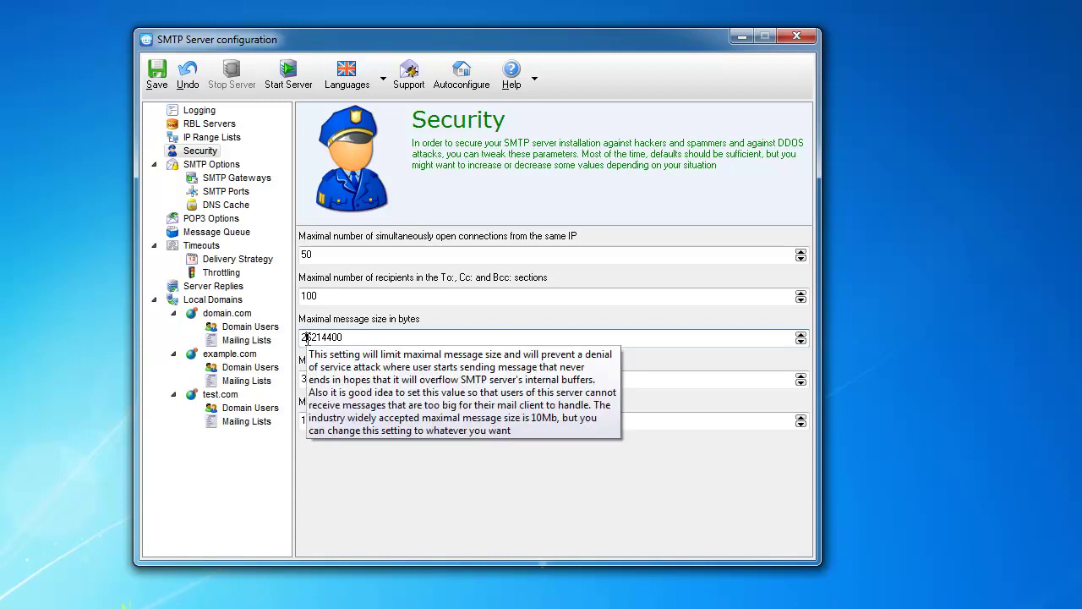
left_click(347, 336)
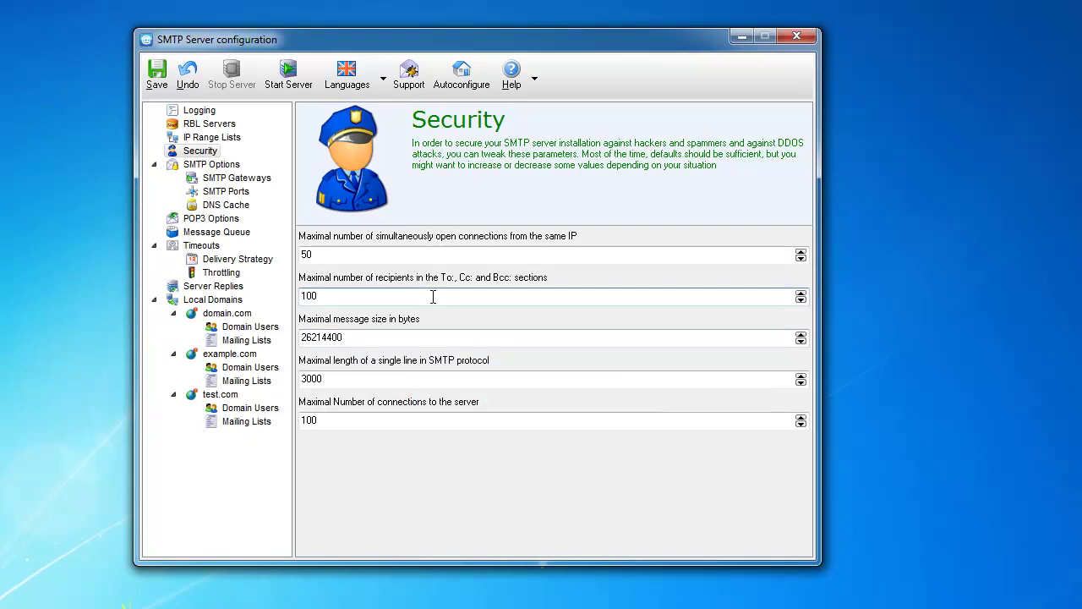
mouse_move(432, 297)
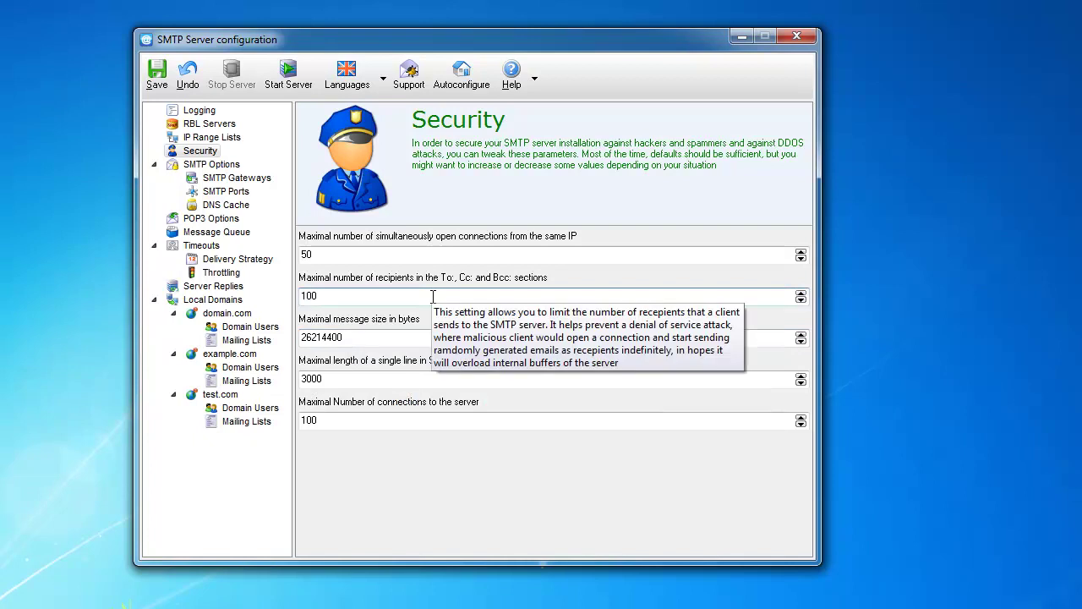
left_click(363, 337)
left_click(354, 377)
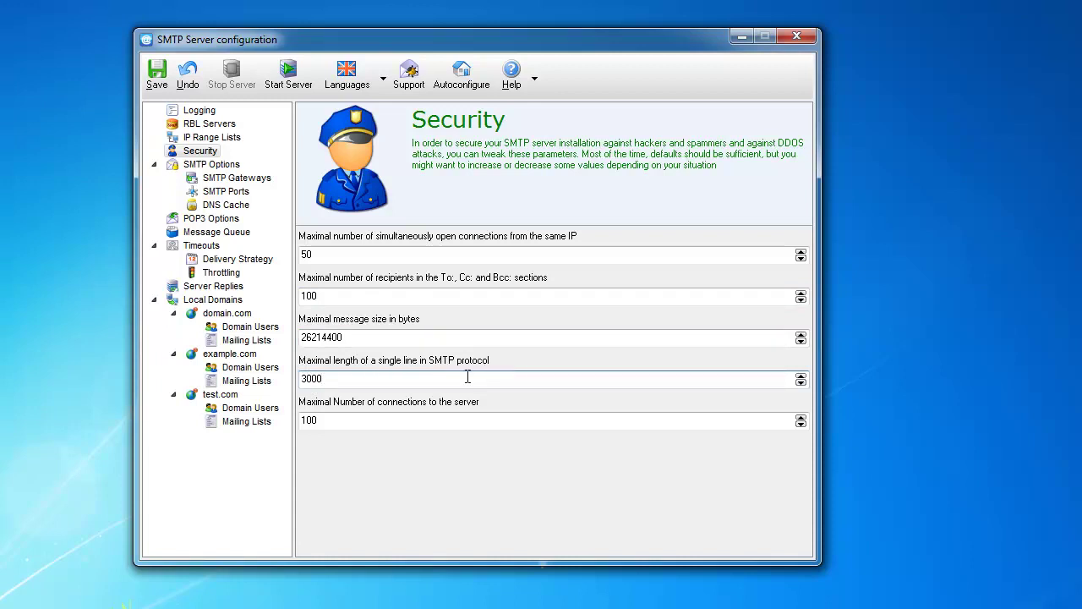
mouse_move(467, 376)
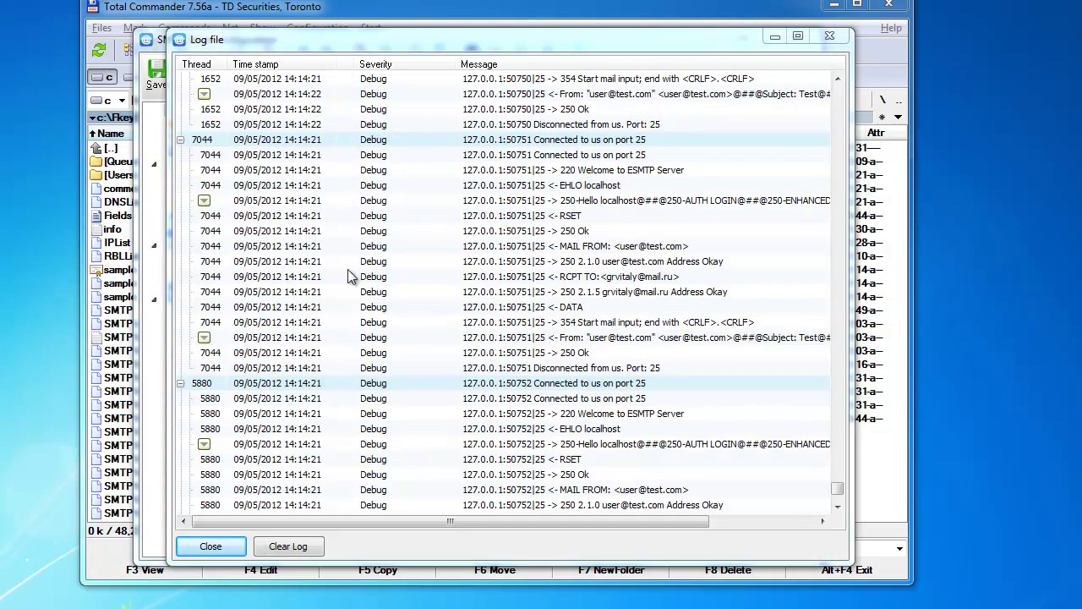
Step: Open and close the full details of the Hello reply log entries, including 7044
left_click(204, 446)
left_click(778, 43)
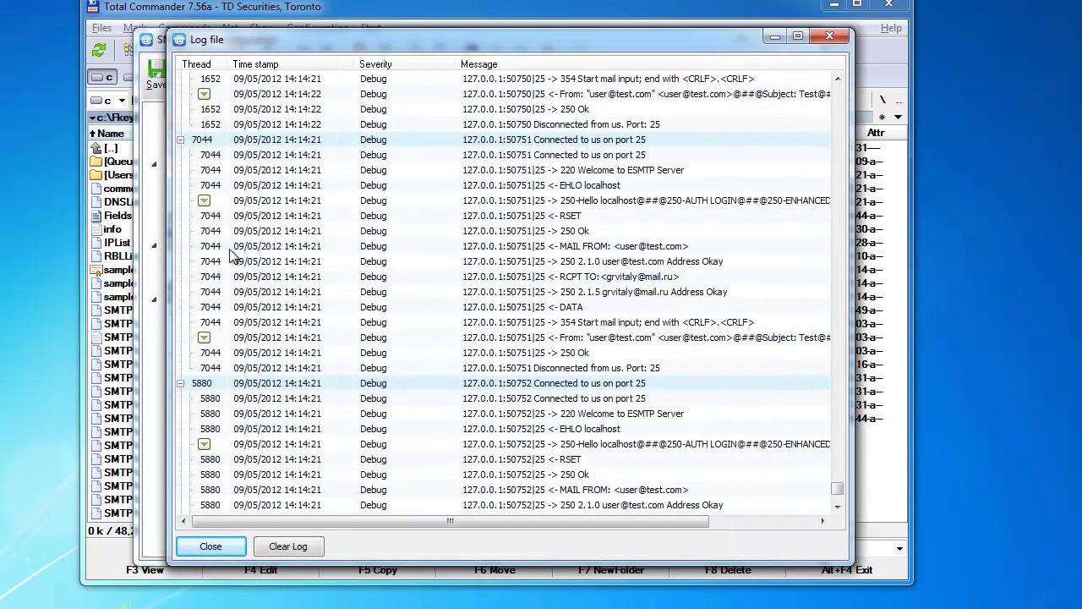
left_click(203, 203)
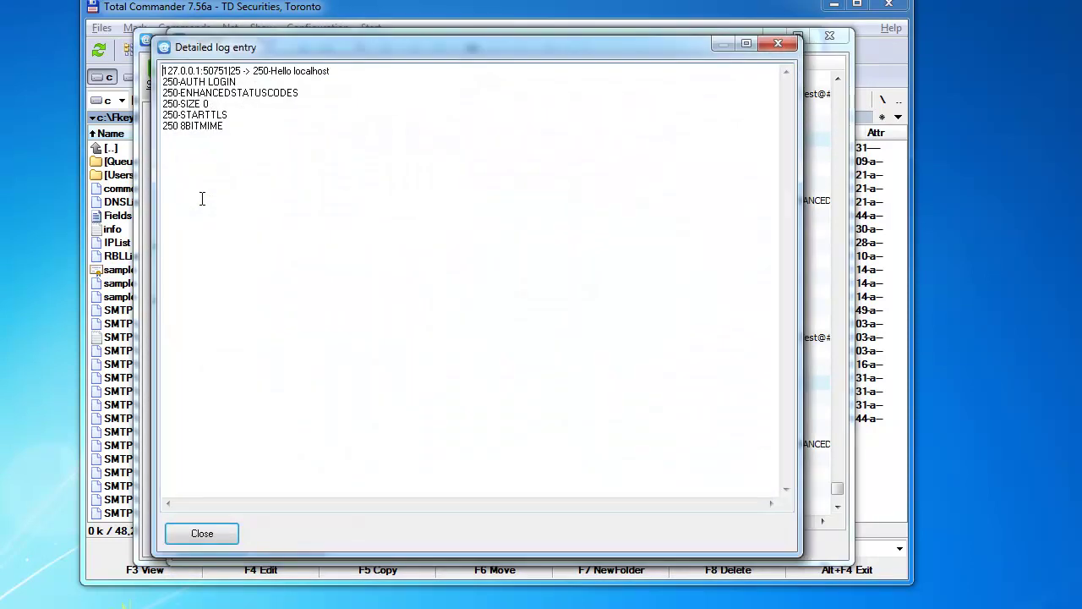
left_click(777, 44)
Step: Inspect the From: message entry's base64 body, then close it and the log file
scroll(769, 168, "down", 5)
scroll(674, 240, "down", 5)
scroll(658, 241, "up", 2)
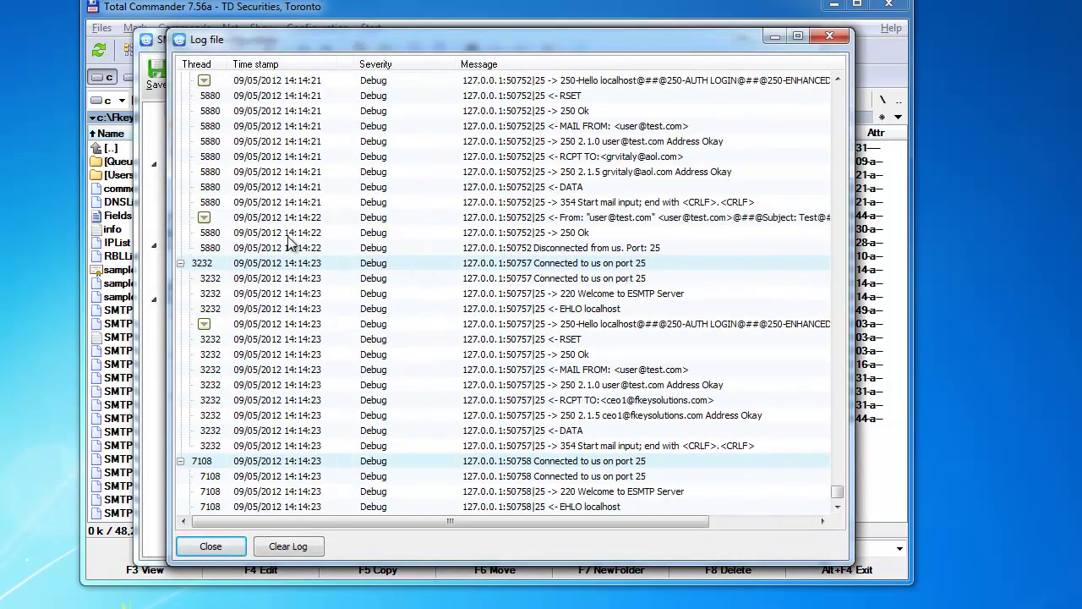
left_click(204, 218)
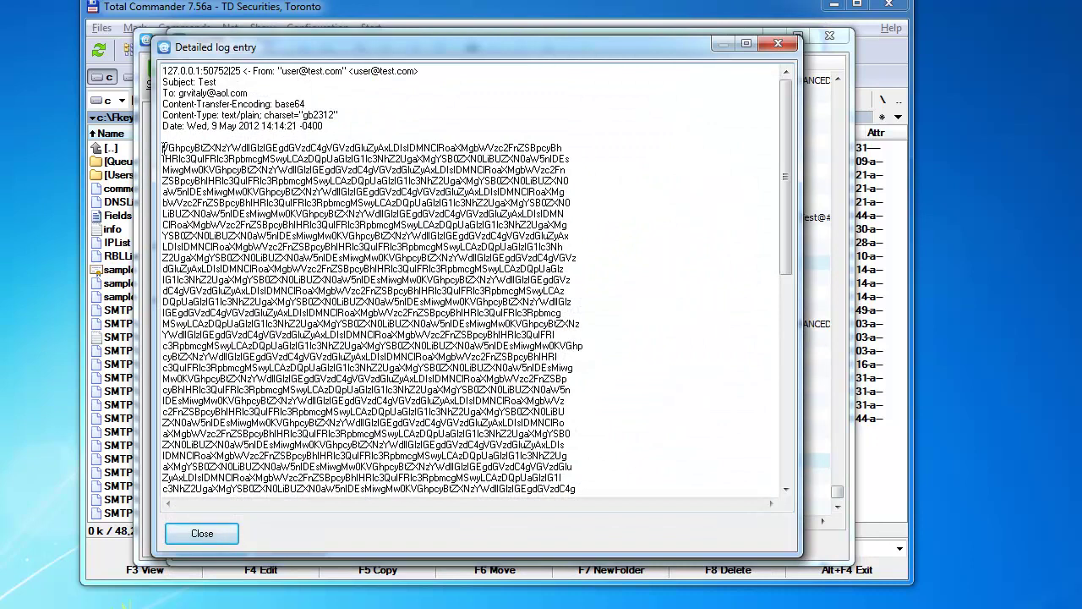
left_click_drag(163, 148, 577, 541)
left_click(600, 416)
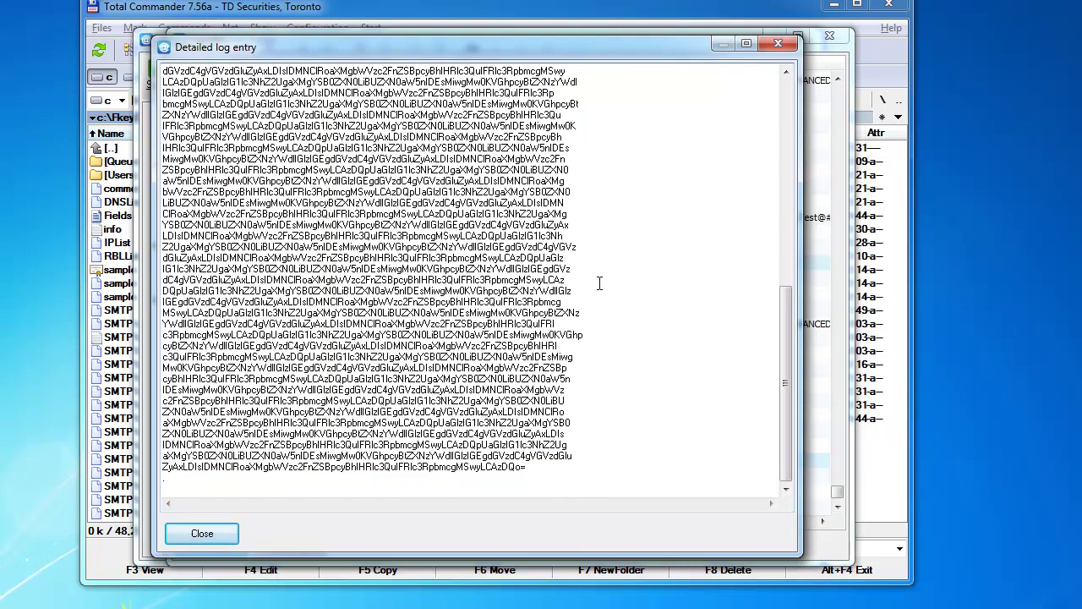
left_click(777, 45)
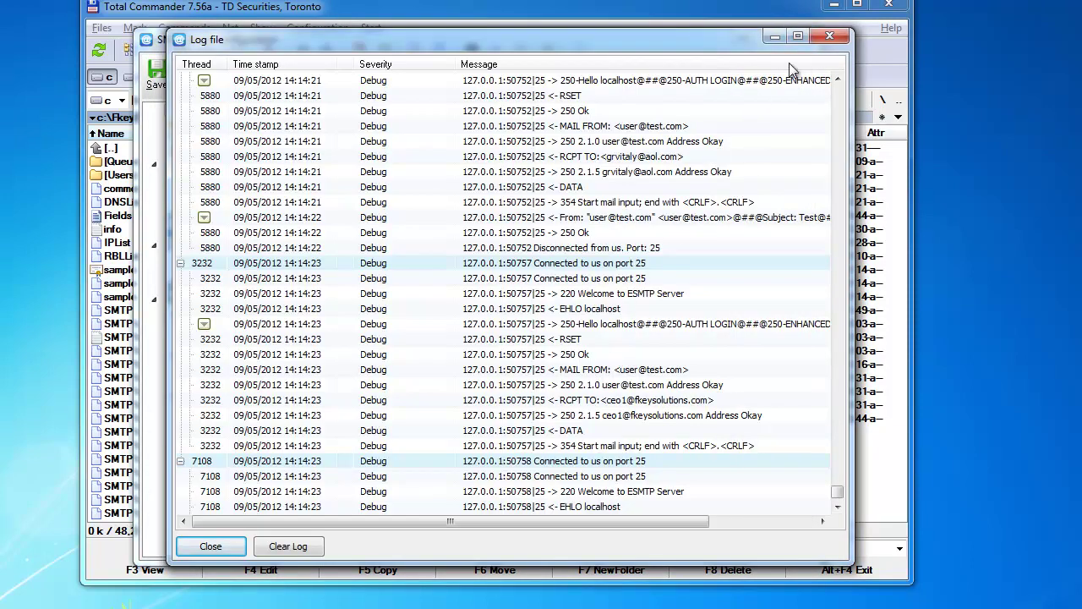
left_click(830, 37)
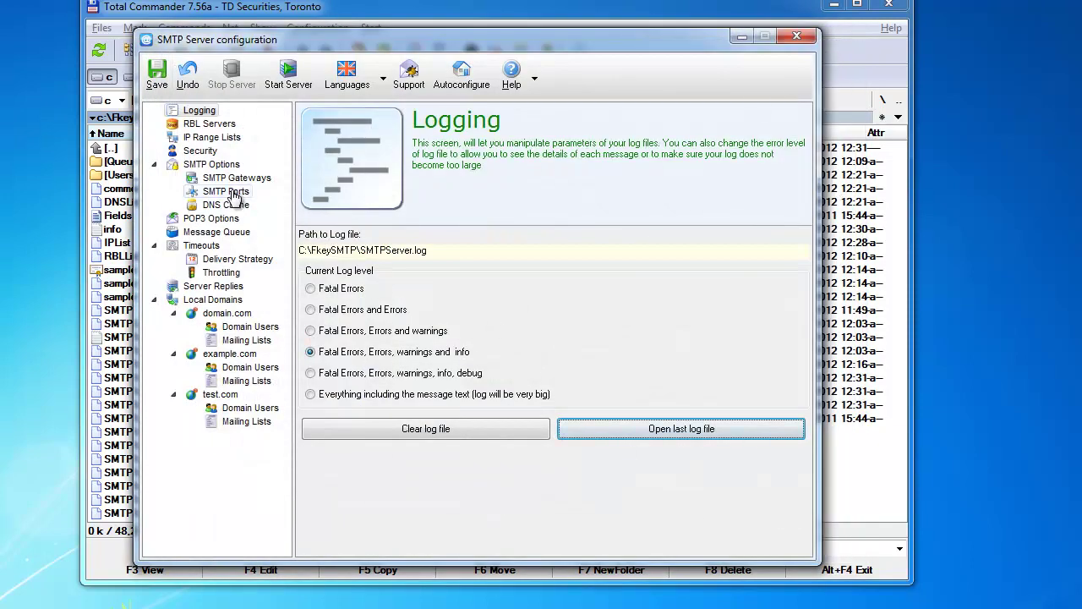
Step: Show the Security page, read the line-length help text, and minimize Total Commander
left_click(203, 150)
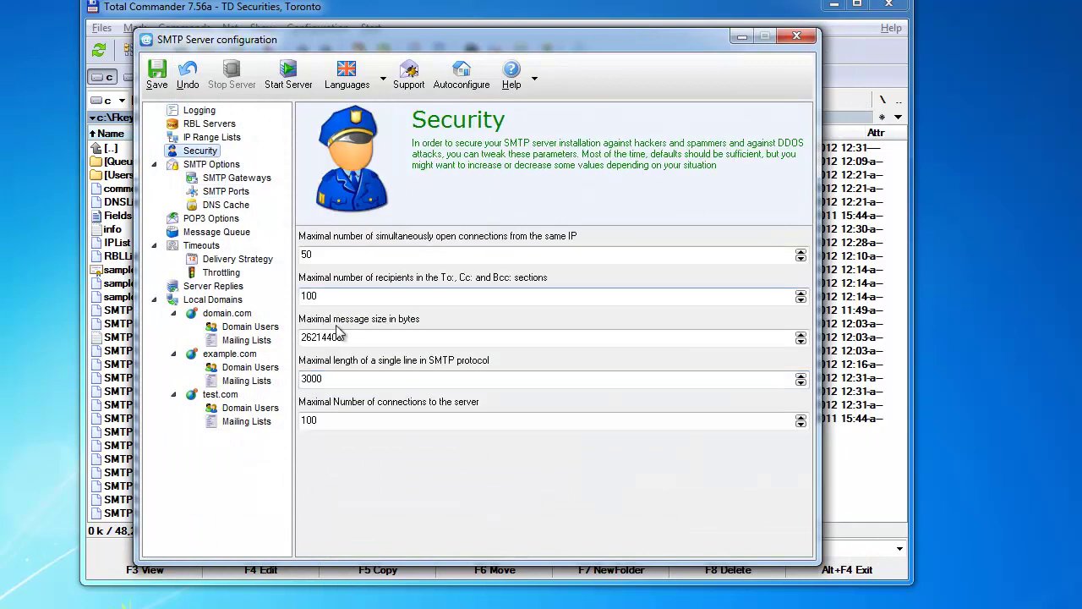
mouse_move(338, 386)
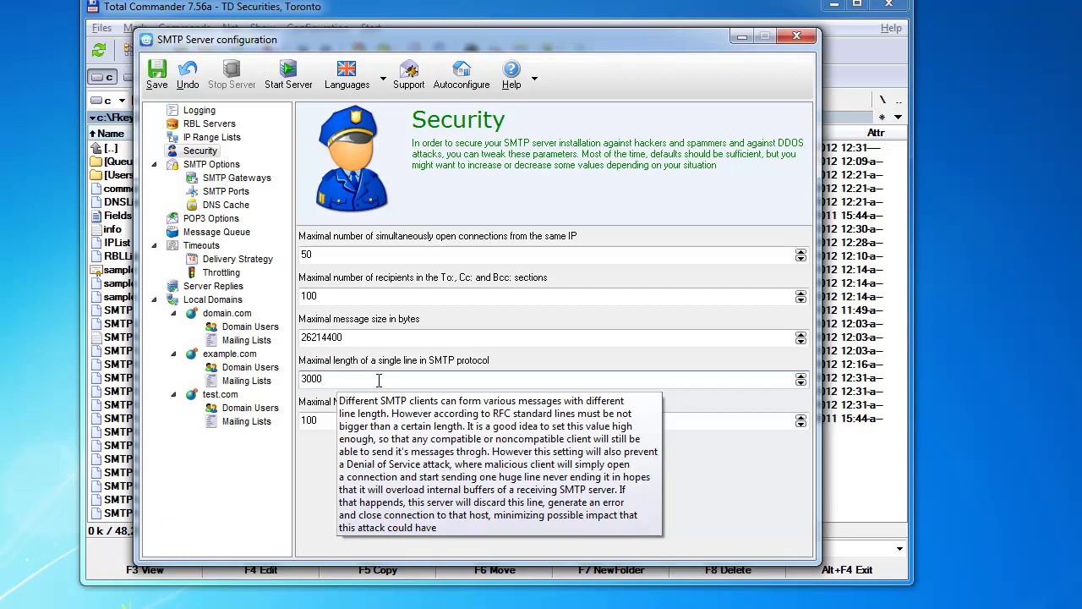
left_click(379, 380)
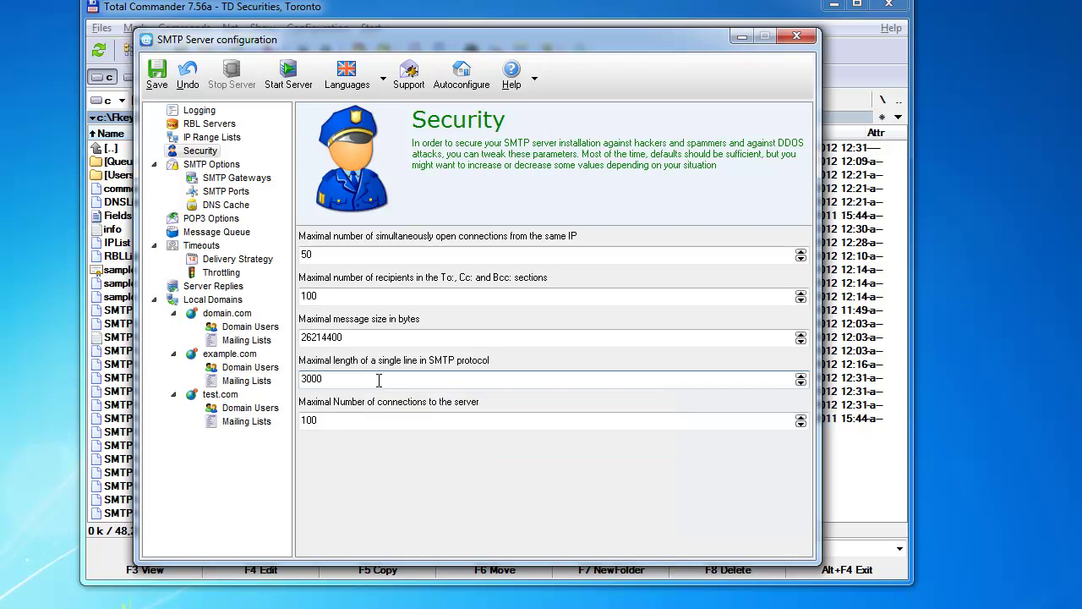
mouse_move(334, 382)
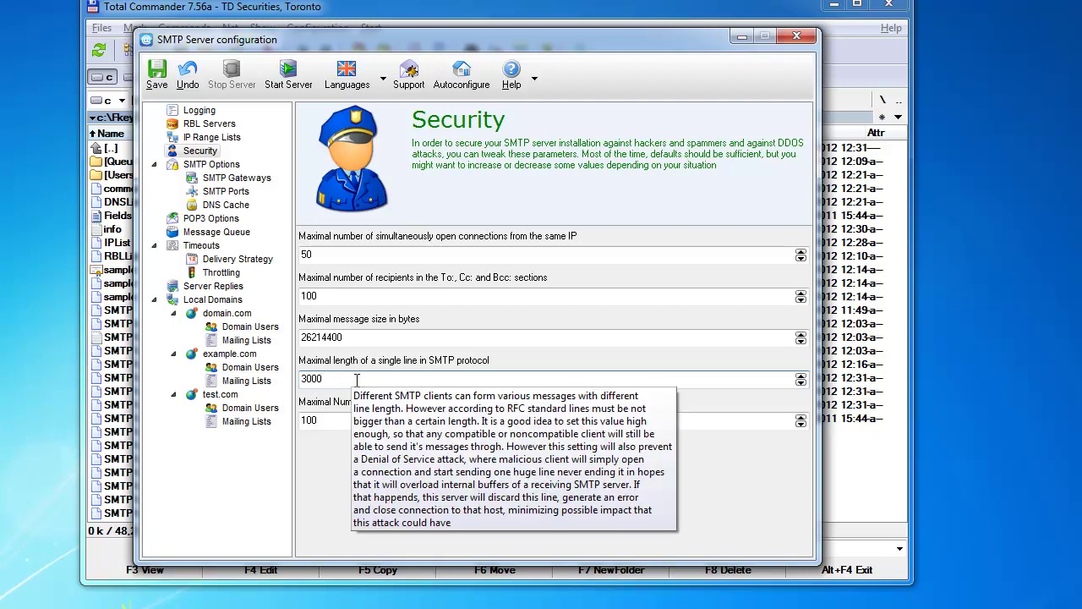
left_click(834, 5)
left_click(318, 420)
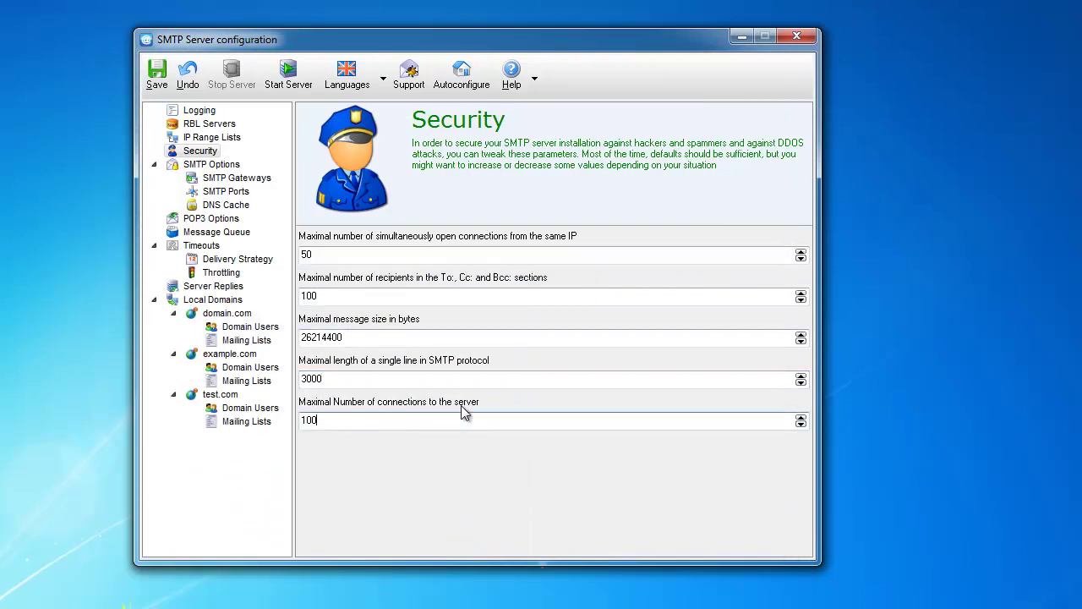
left_click(467, 254)
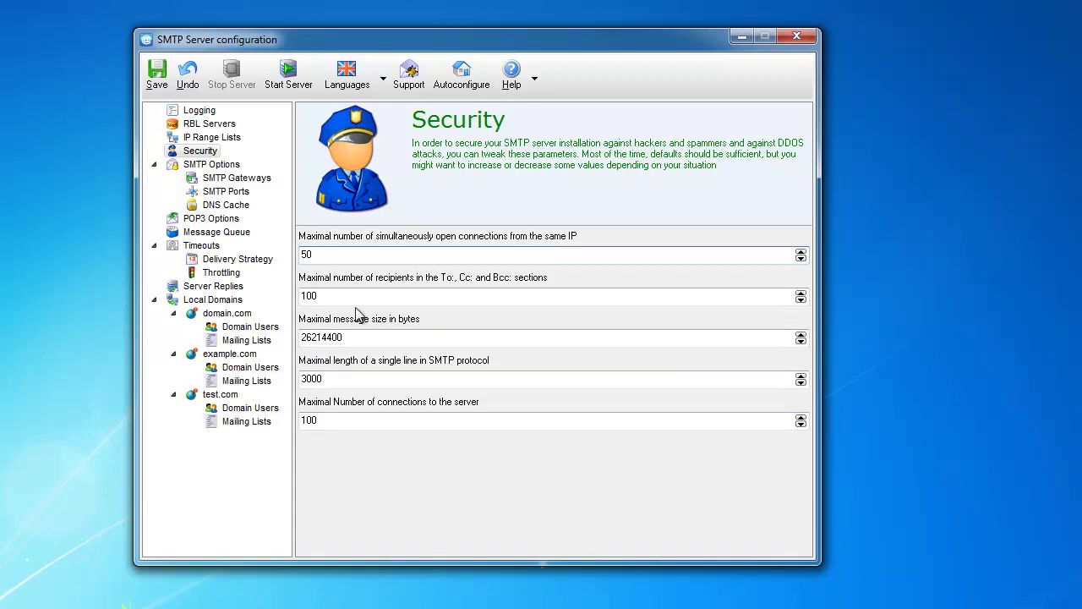
left_click(328, 423)
mouse_move(327, 424)
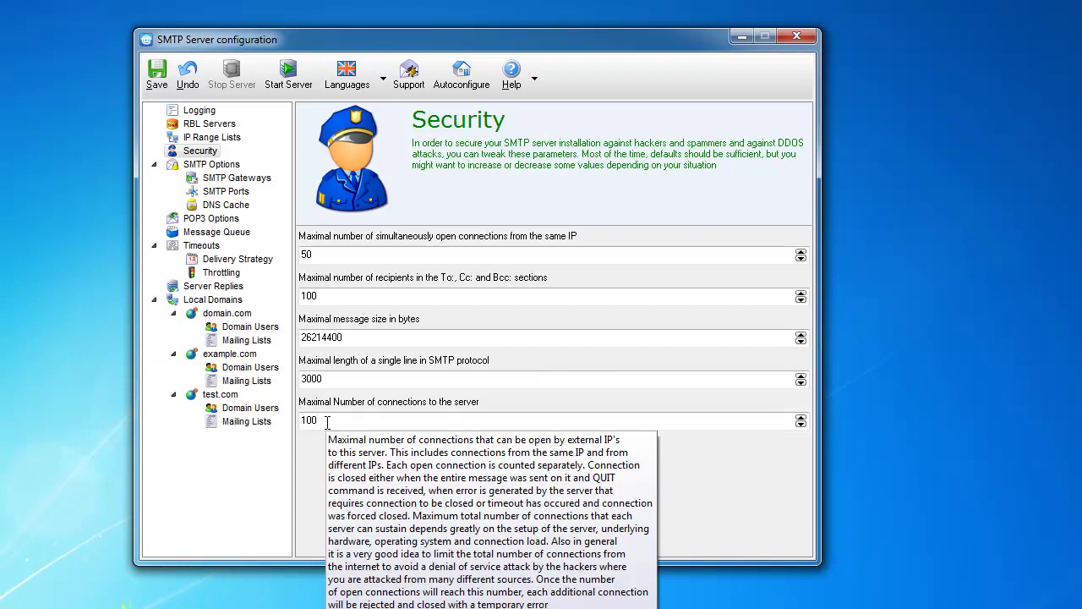
left_click(332, 255)
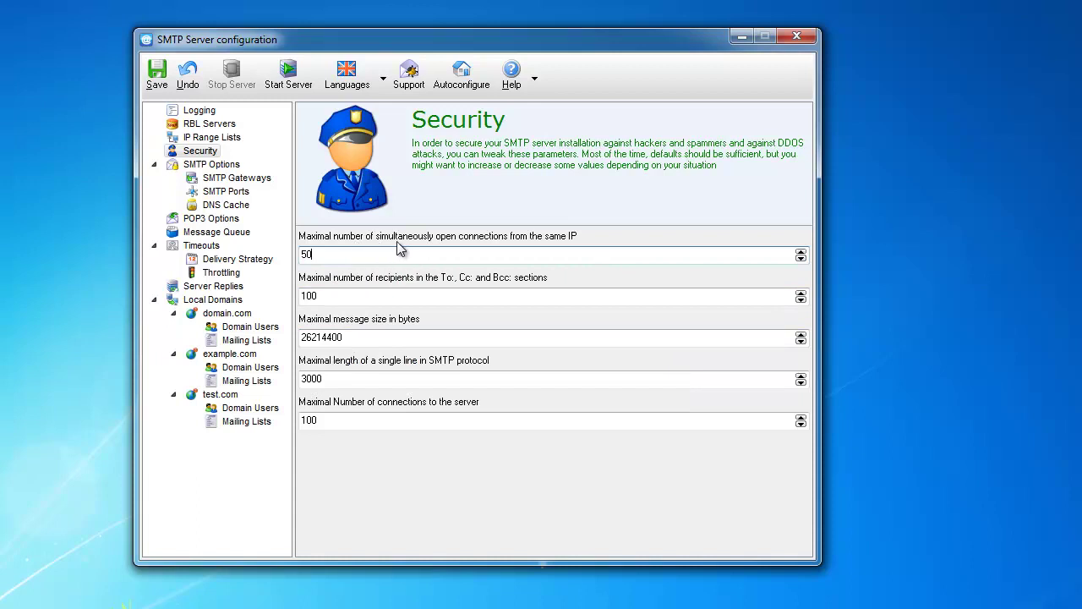
left_click(364, 421)
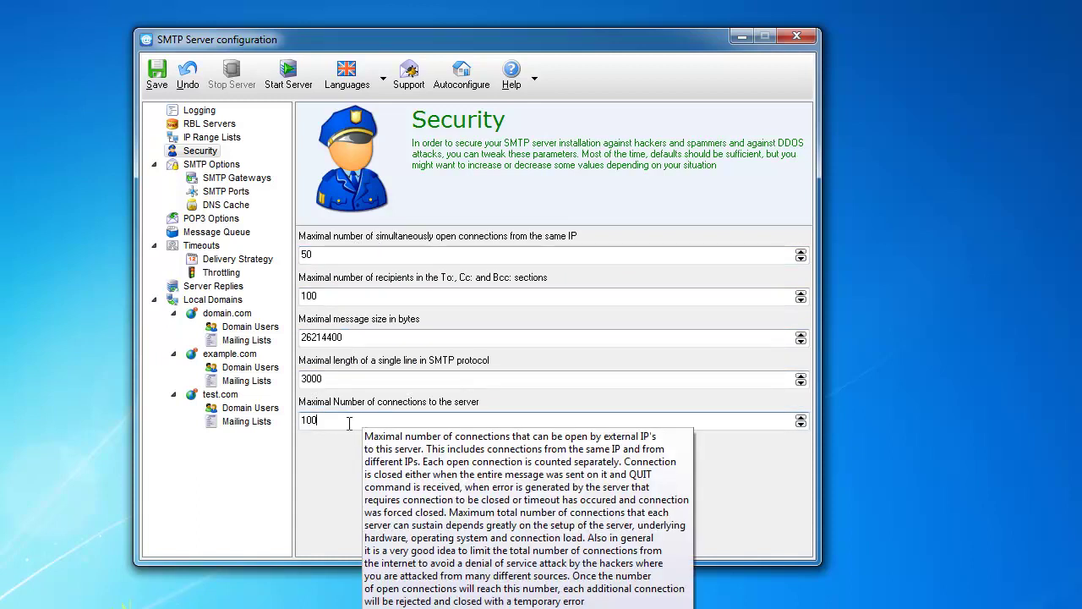